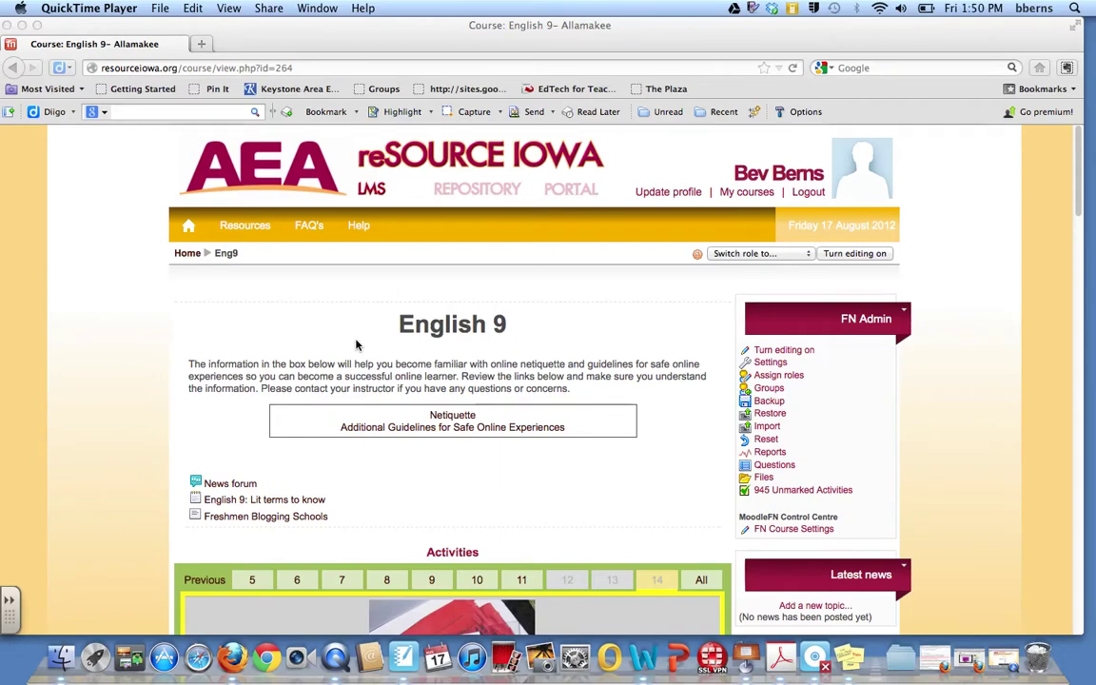
Step: Reload the English 9 course page in the browser and turn on editing mode
click(761, 287)
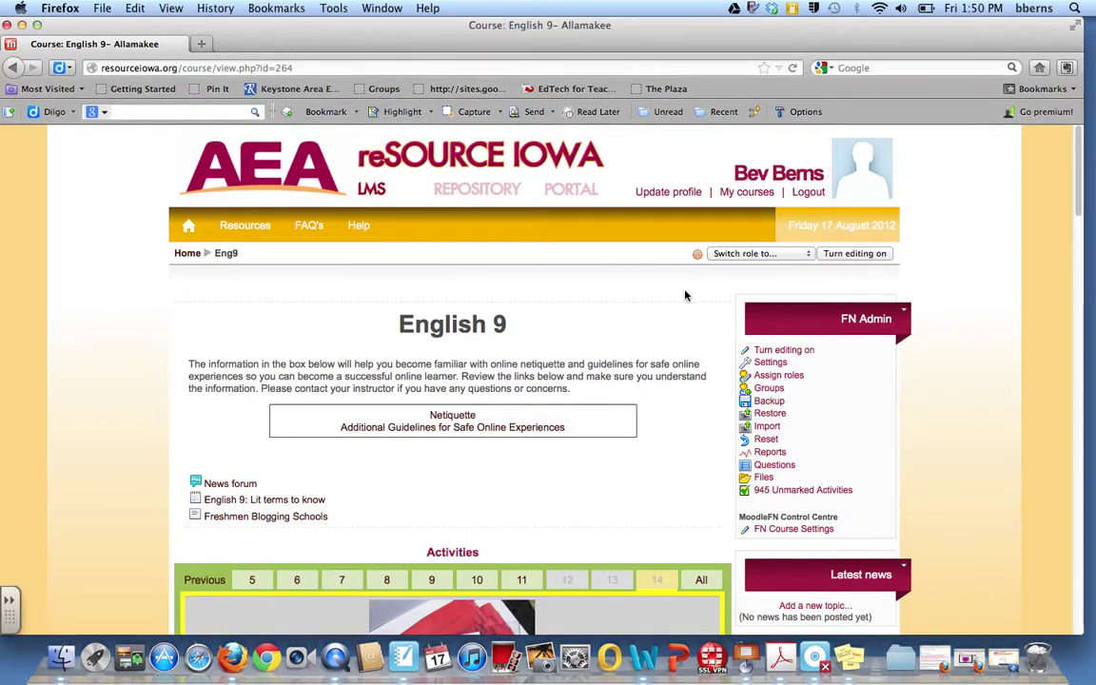
key(super+r)
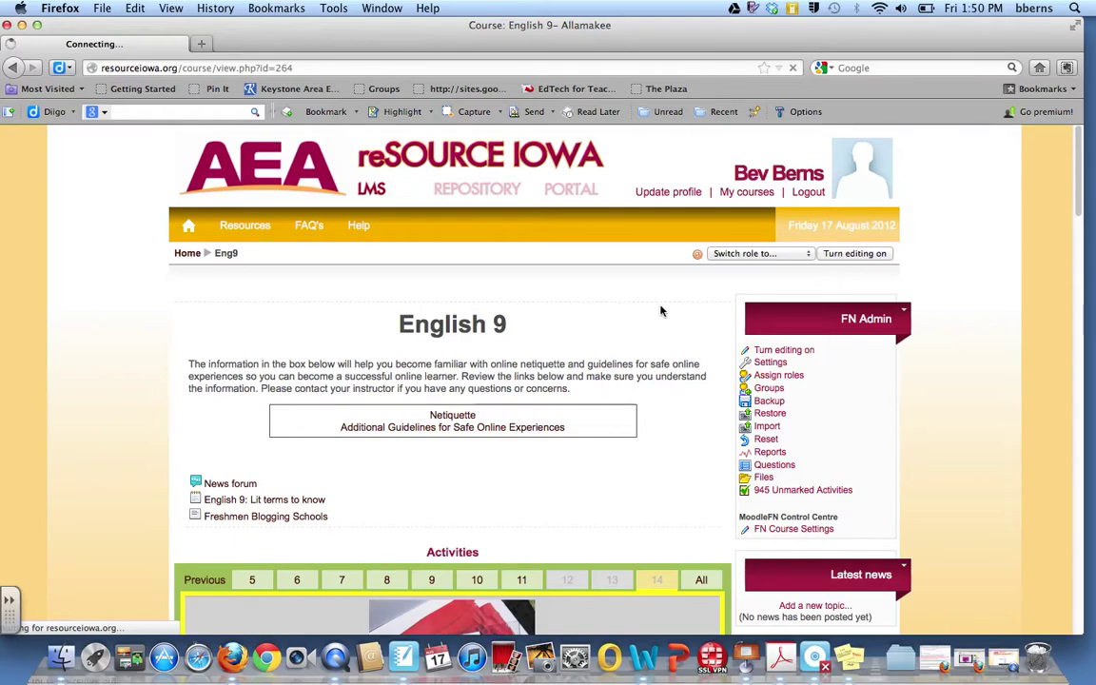
key(super+Tab)
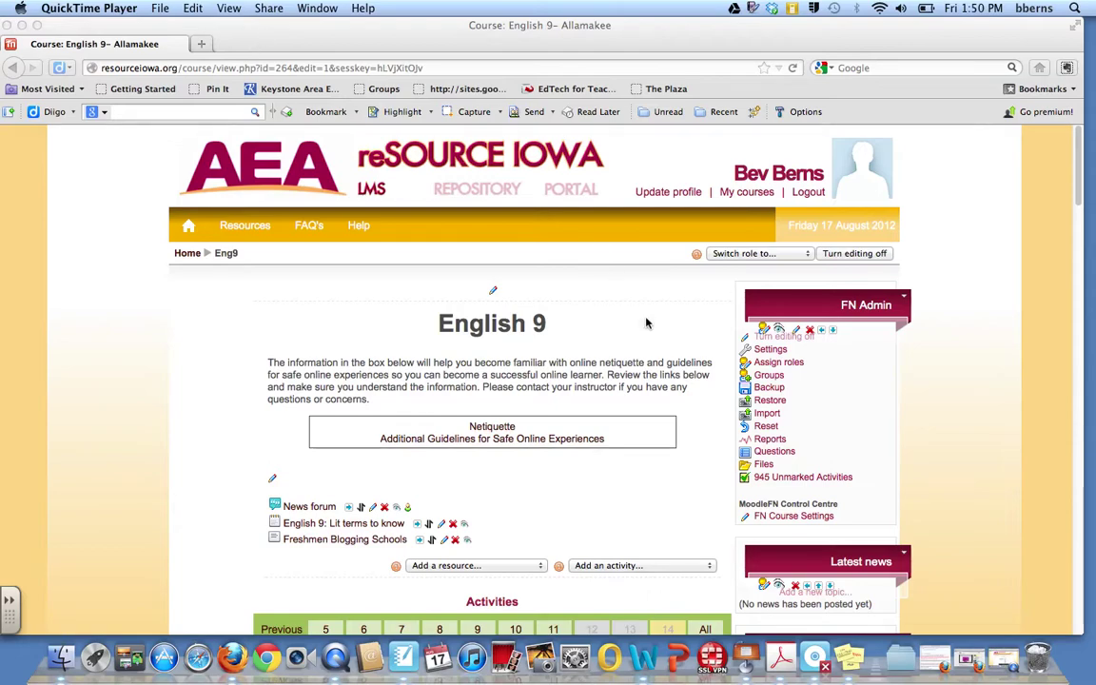
Step: From the Eng9 groups page, open Add/remove users for English 9- period 7 (27 members)
click(770, 376)
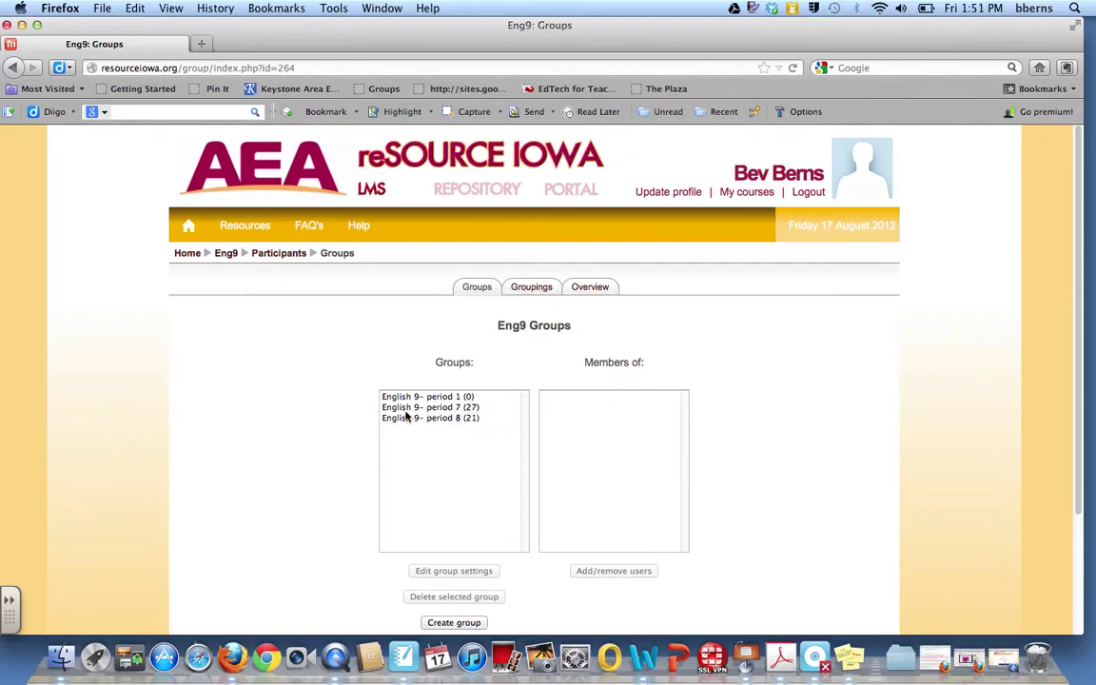
click(458, 409)
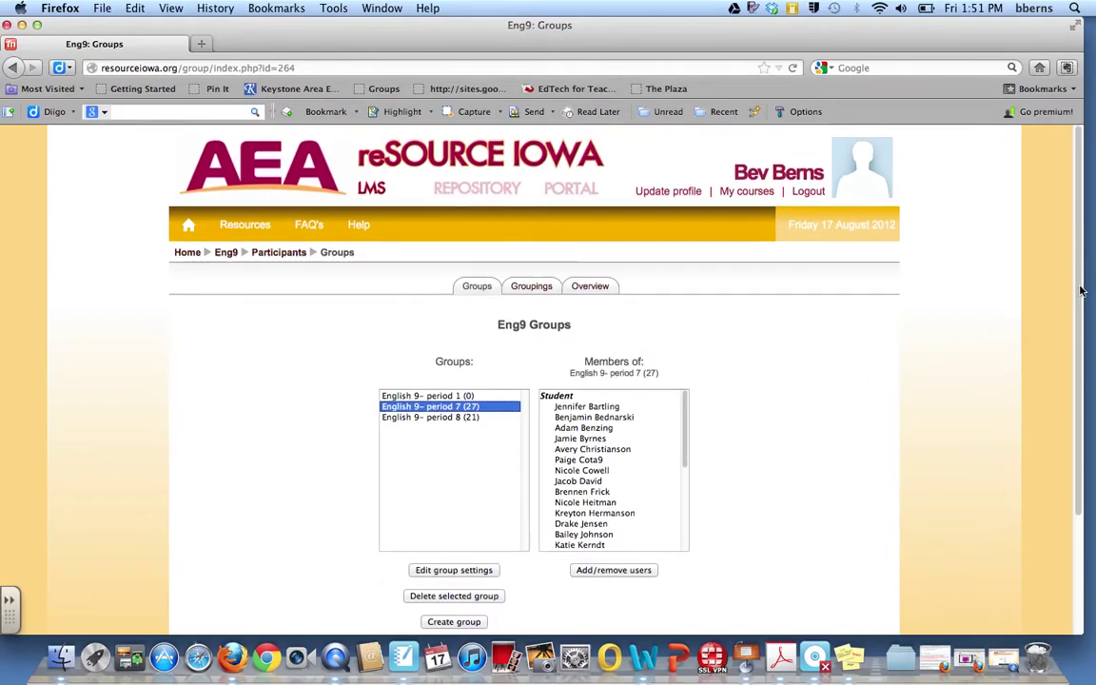
scroll(1082, 328, down, 2)
drag(1082, 328, 1070, 411)
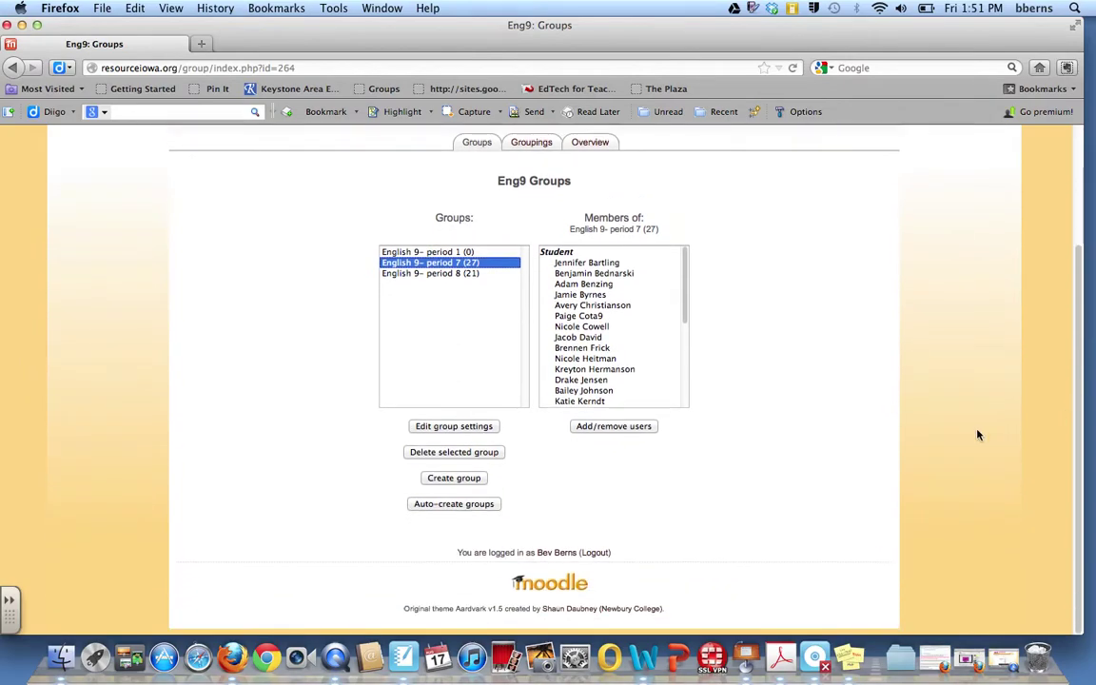
click(616, 430)
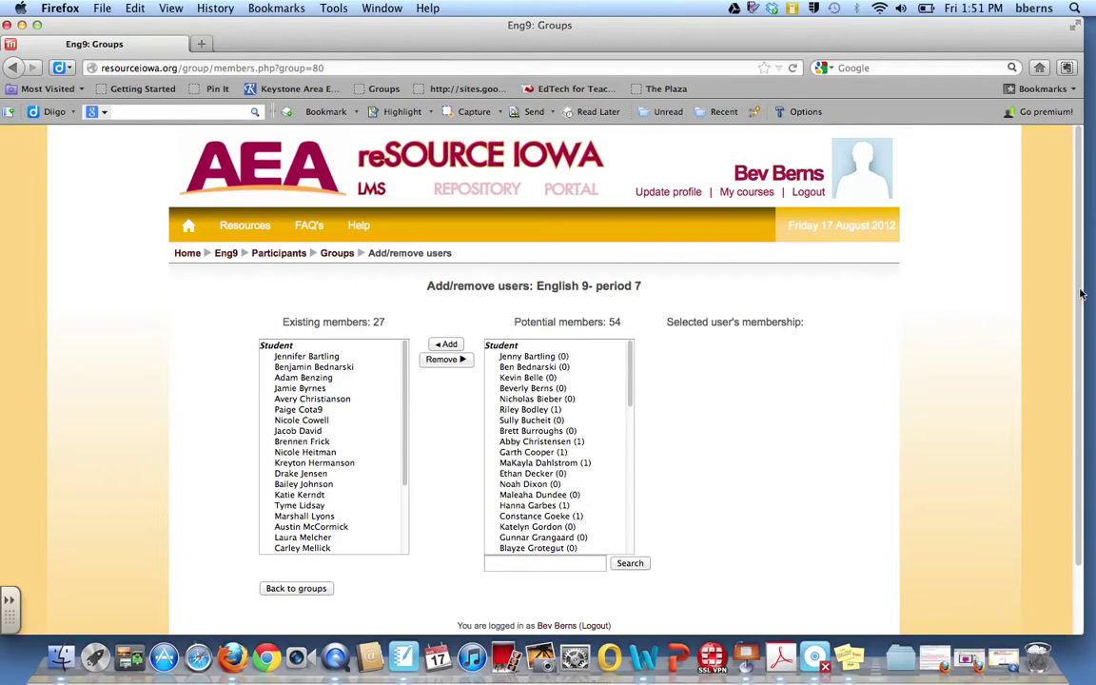
Step: Select all 27 existing members of English 9- period 7, remove them, and return to Groups
scroll(975, 285, down, 2)
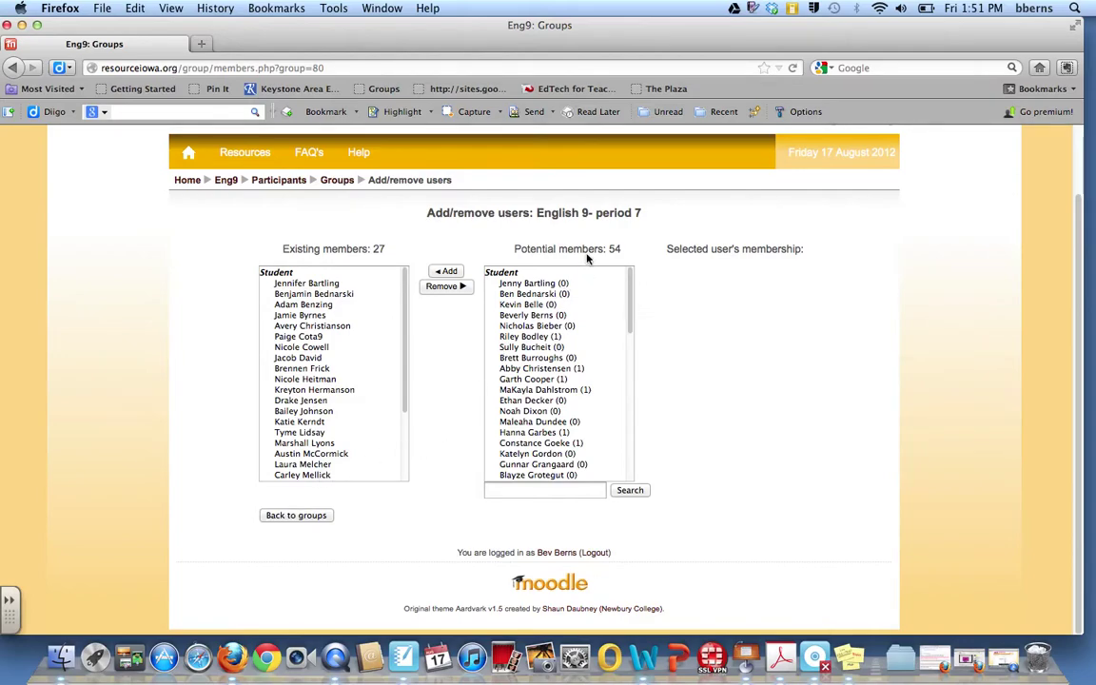
mouse_move(629, 294)
mouse_down()
mouse_move(624, 456)
mouse_move(629, 277)
mouse_up()
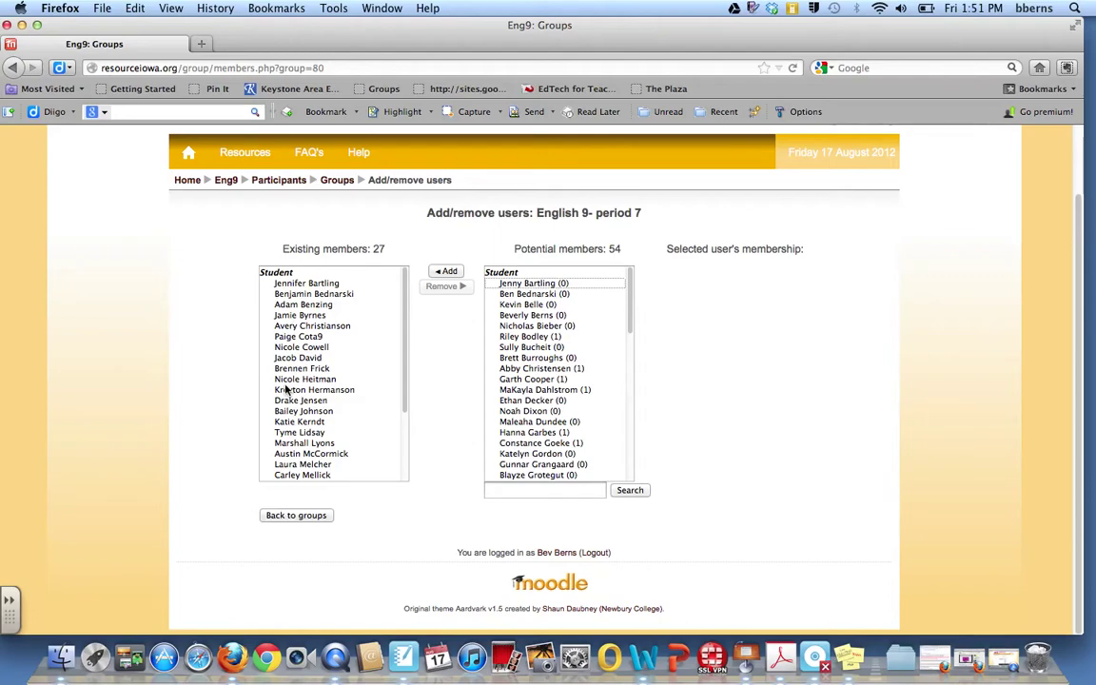
click(312, 284)
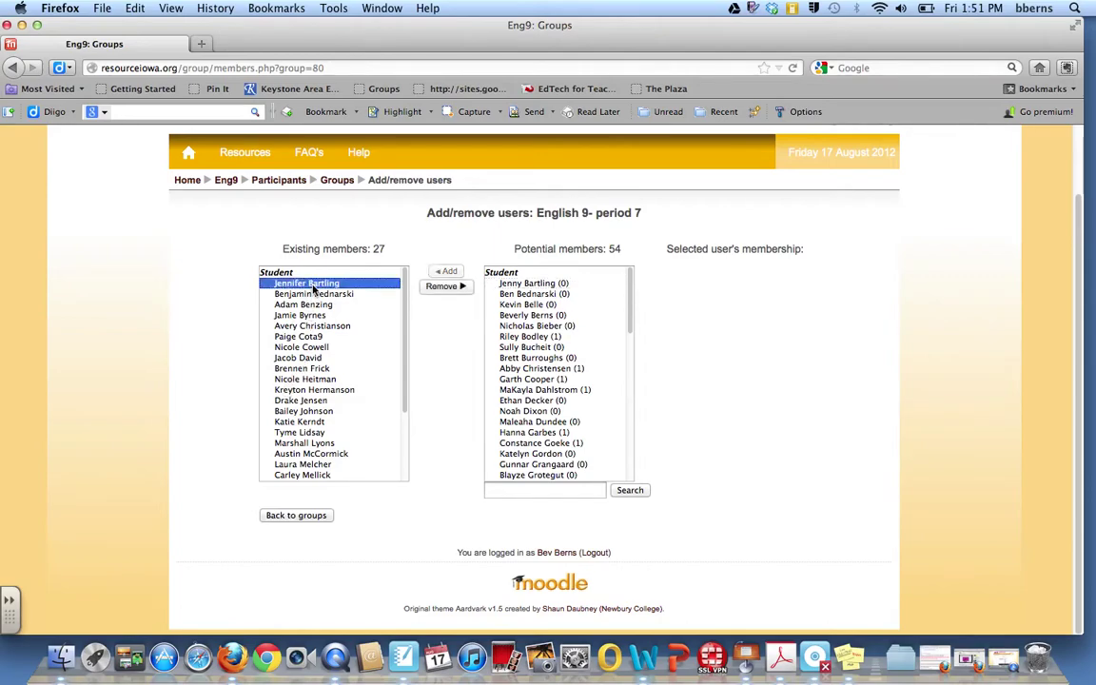
drag(404, 284, 405, 389)
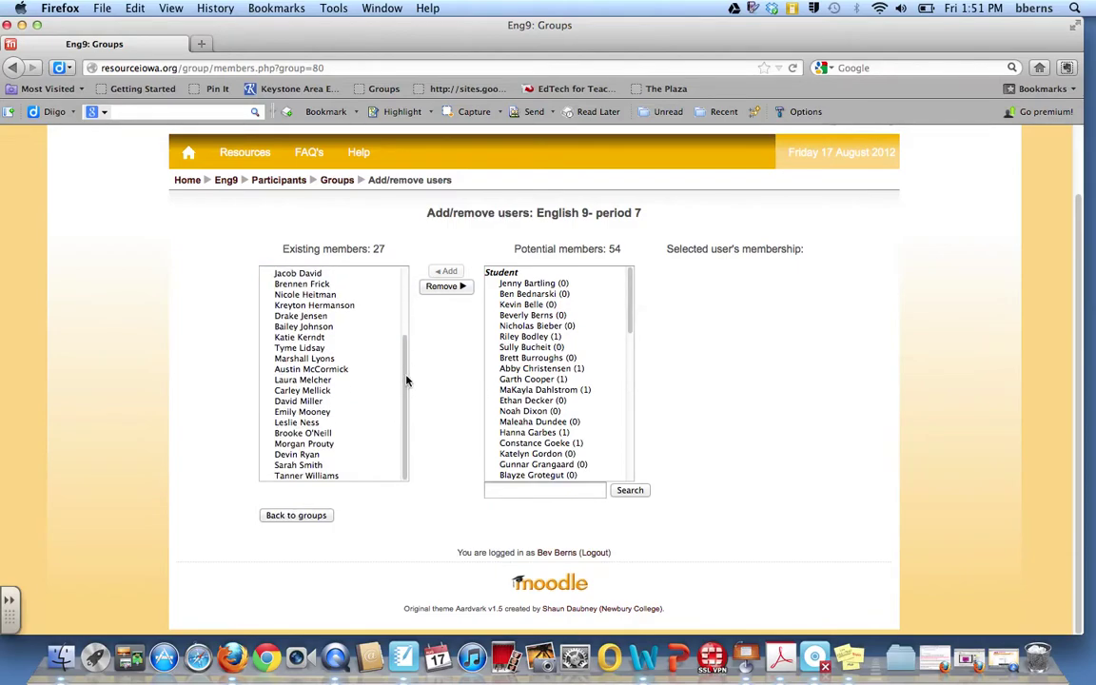
shift+click(324, 476)
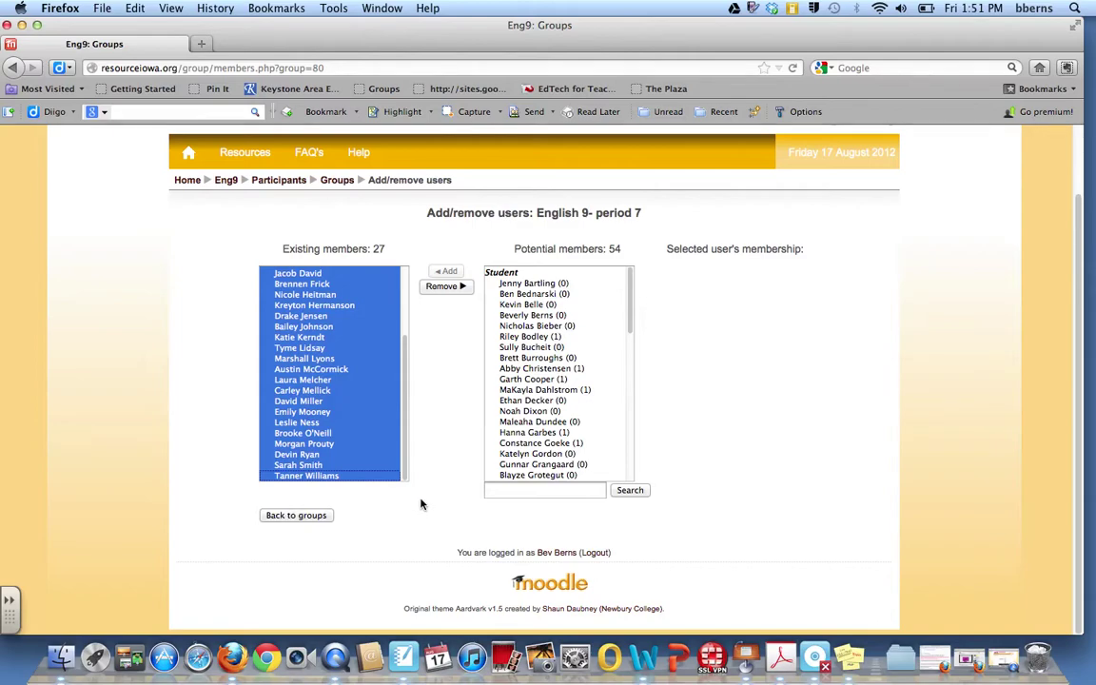
click(443, 287)
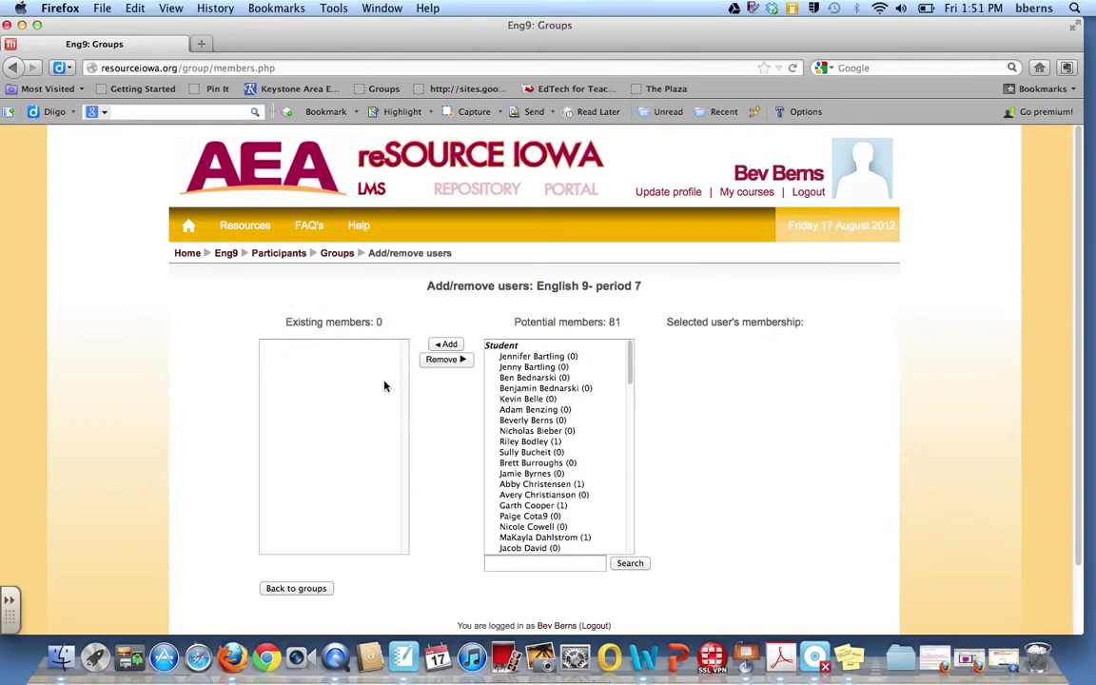
scroll(421, 424, down, 3)
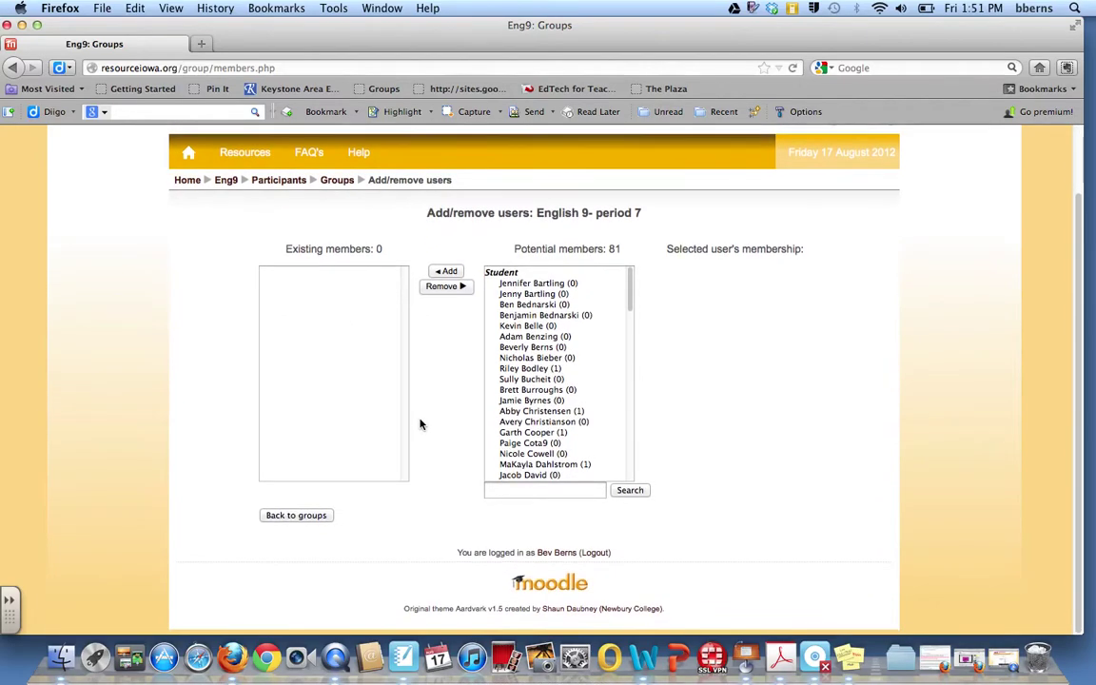
click(324, 516)
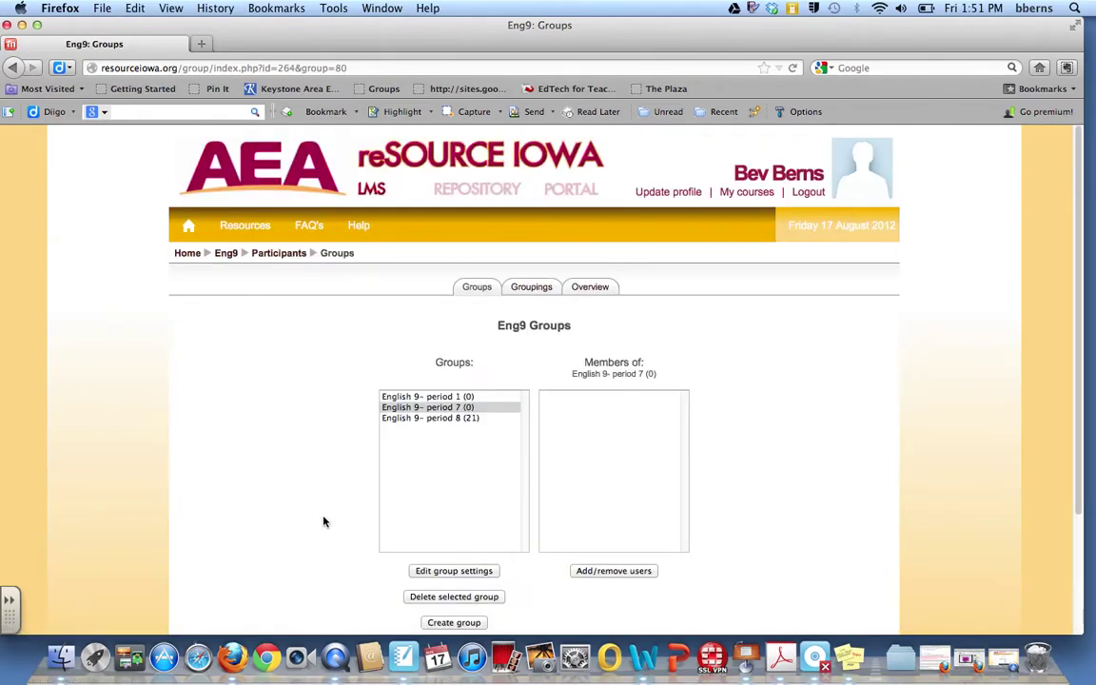
Step: Open English 9- period 7's group settings, unmask its enrolment key, and save the changes
click(479, 575)
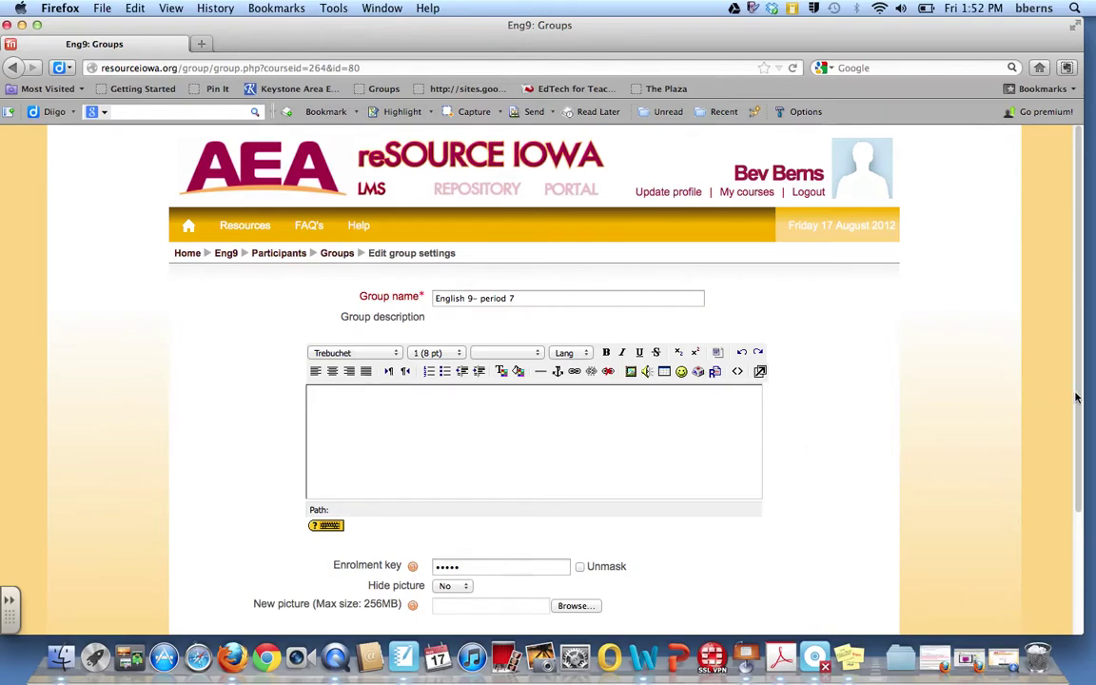
scroll(1065, 409, down, 3)
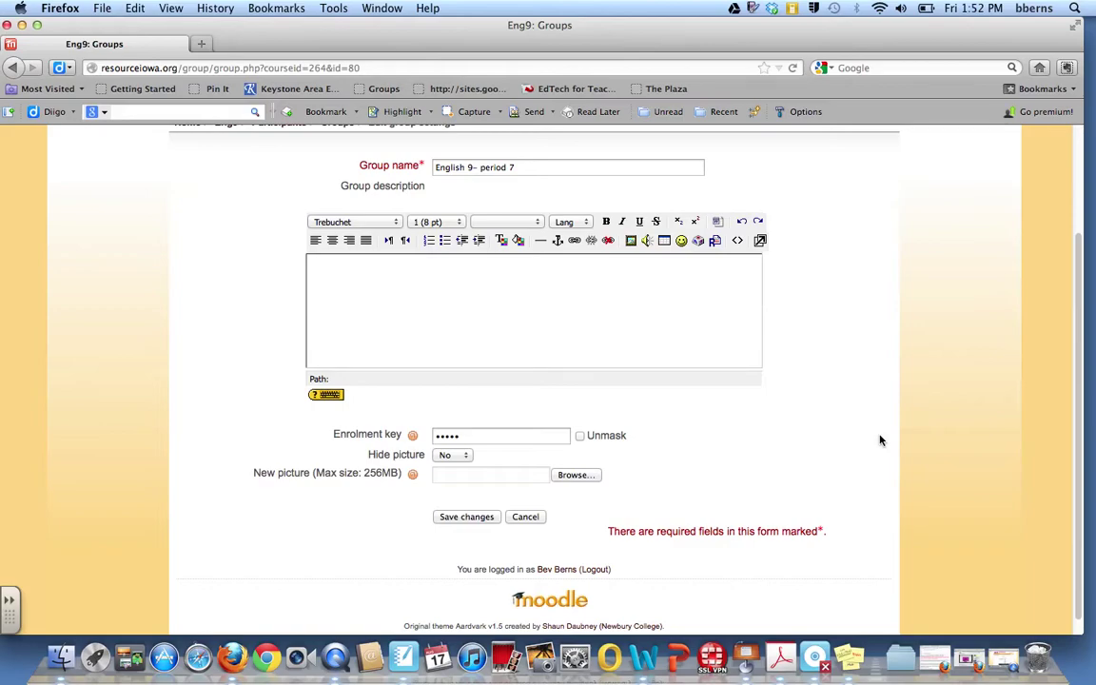
scroll(857, 426, down, 1)
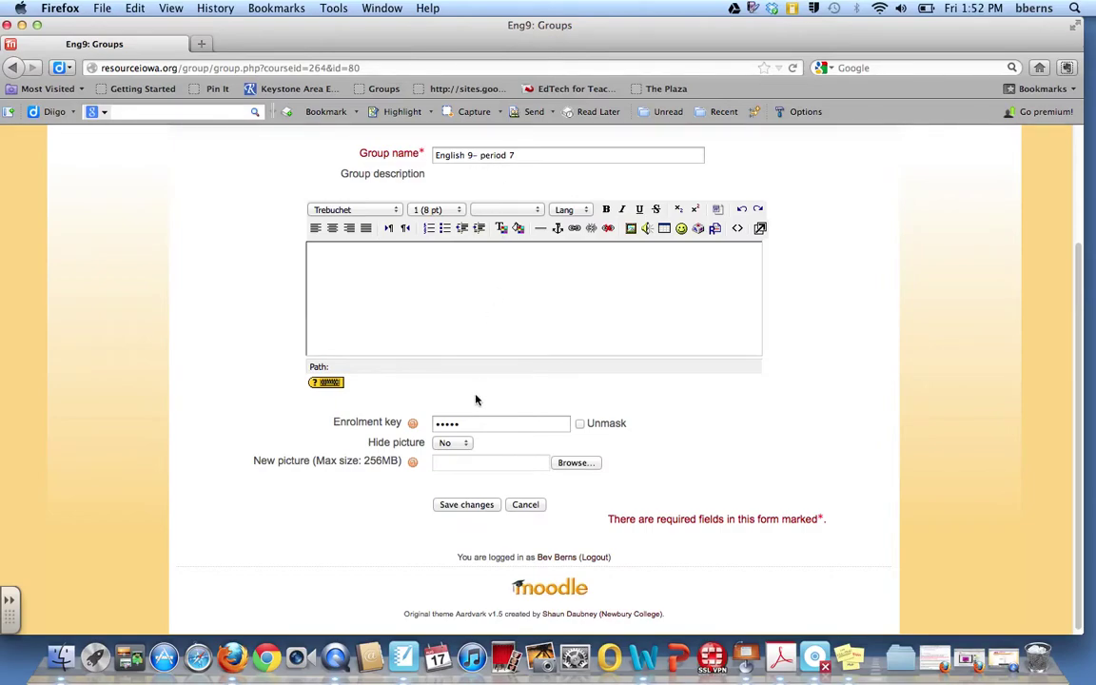
click(579, 424)
click(465, 509)
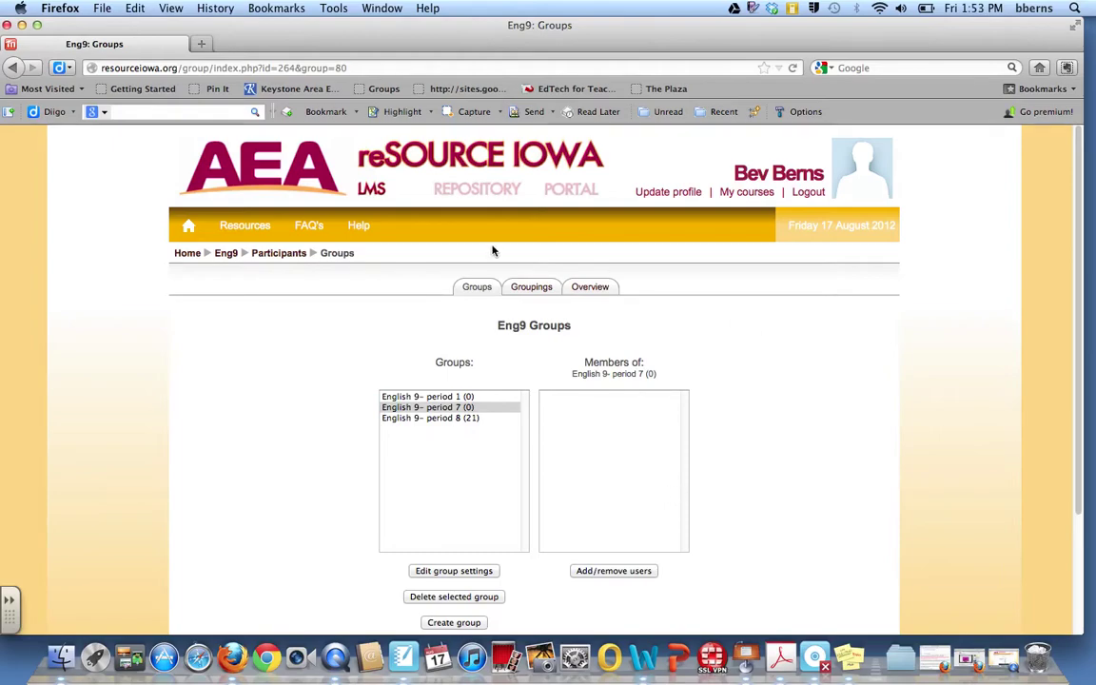
click(226, 254)
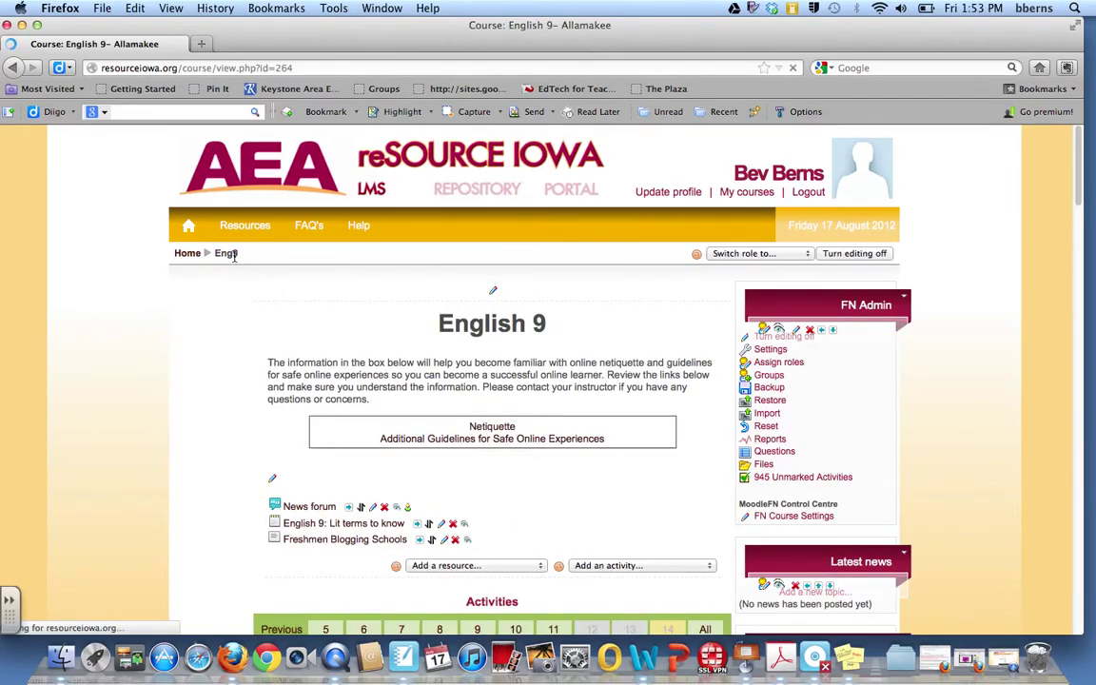
scroll(853, 407, down, 1)
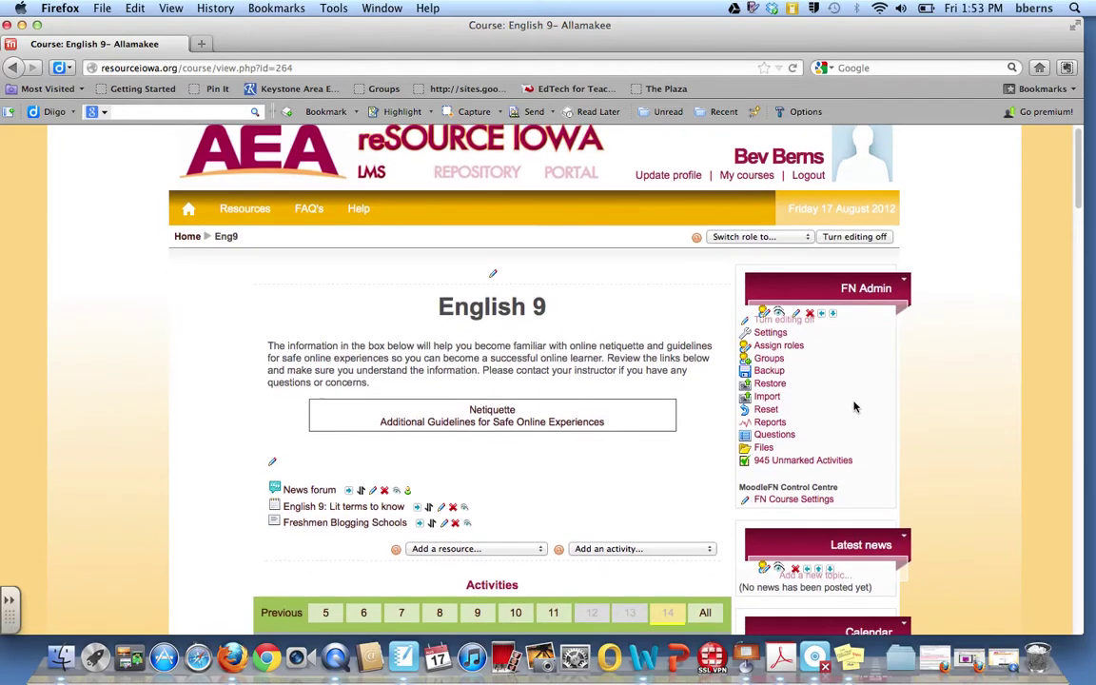
scroll(854, 407, down, 5)
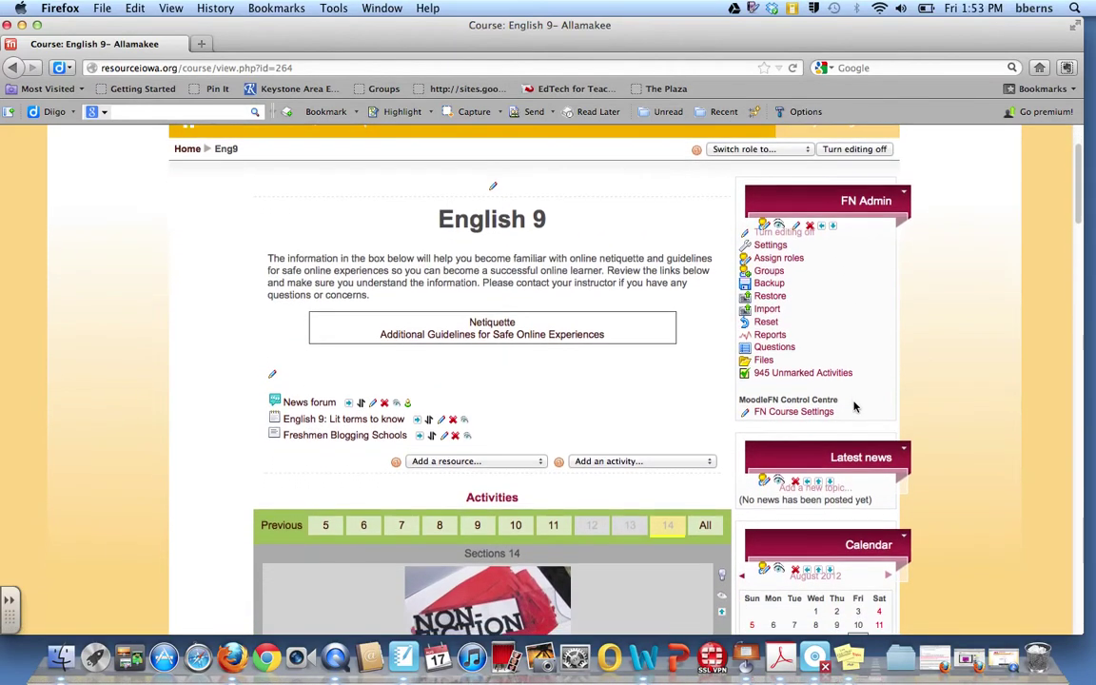
scroll(854, 407, down, 4)
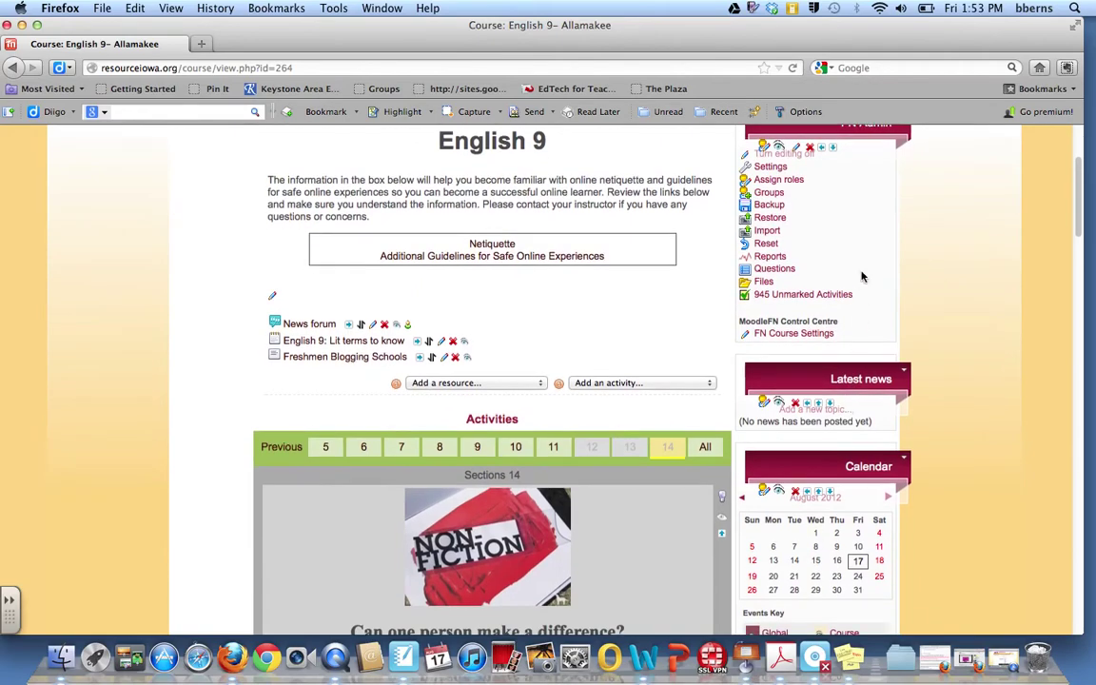
Step: Under Assign roles > Student, select all 78 enrolled students and remove them from Eng9
click(778, 181)
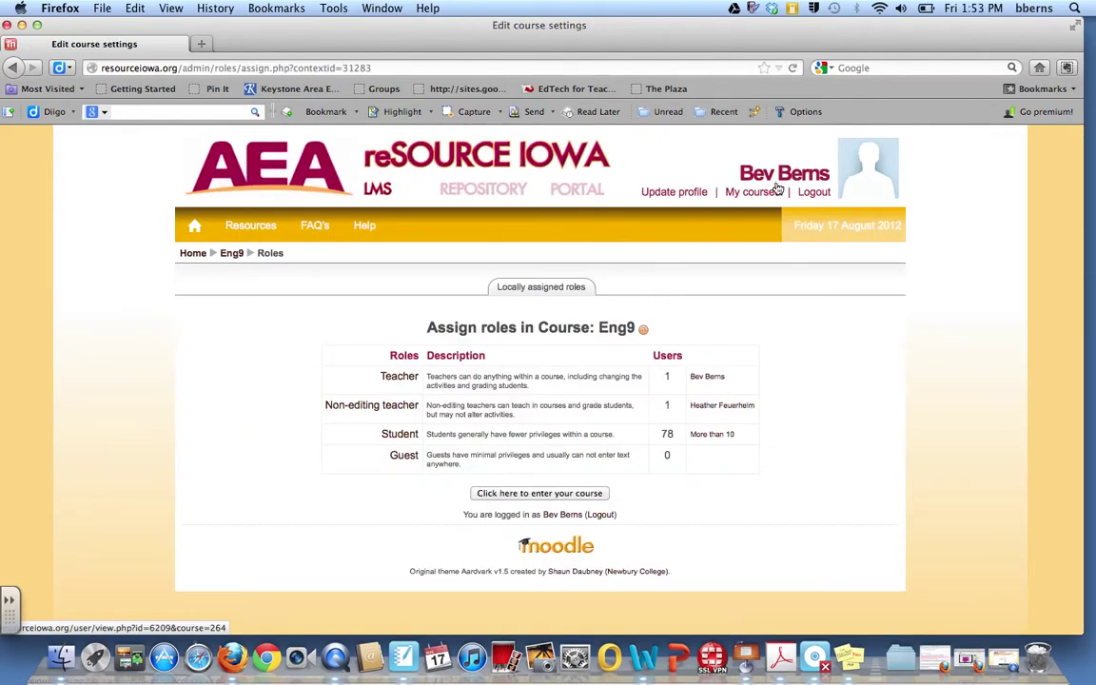
click(406, 441)
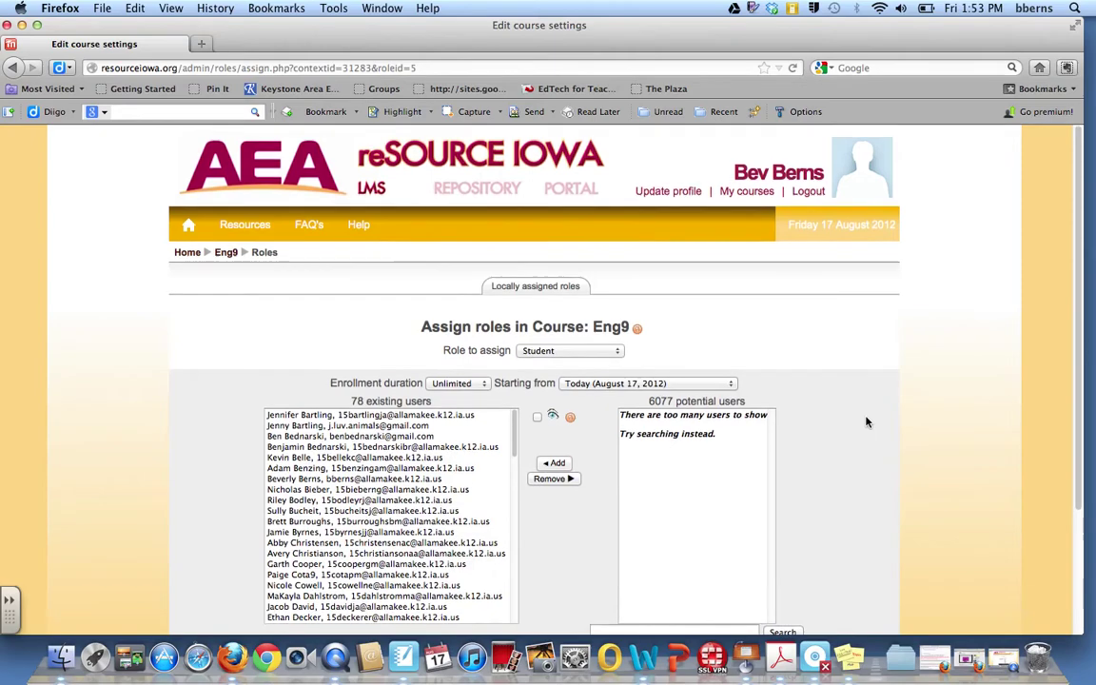
scroll(861, 422, down, 3)
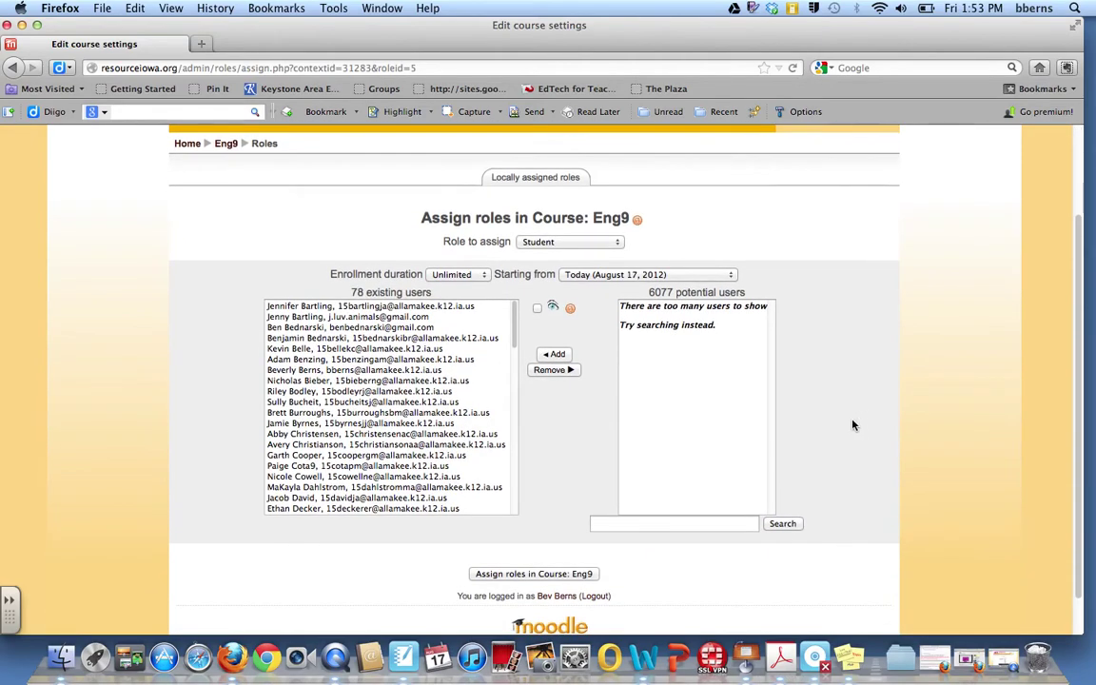
click(416, 306)
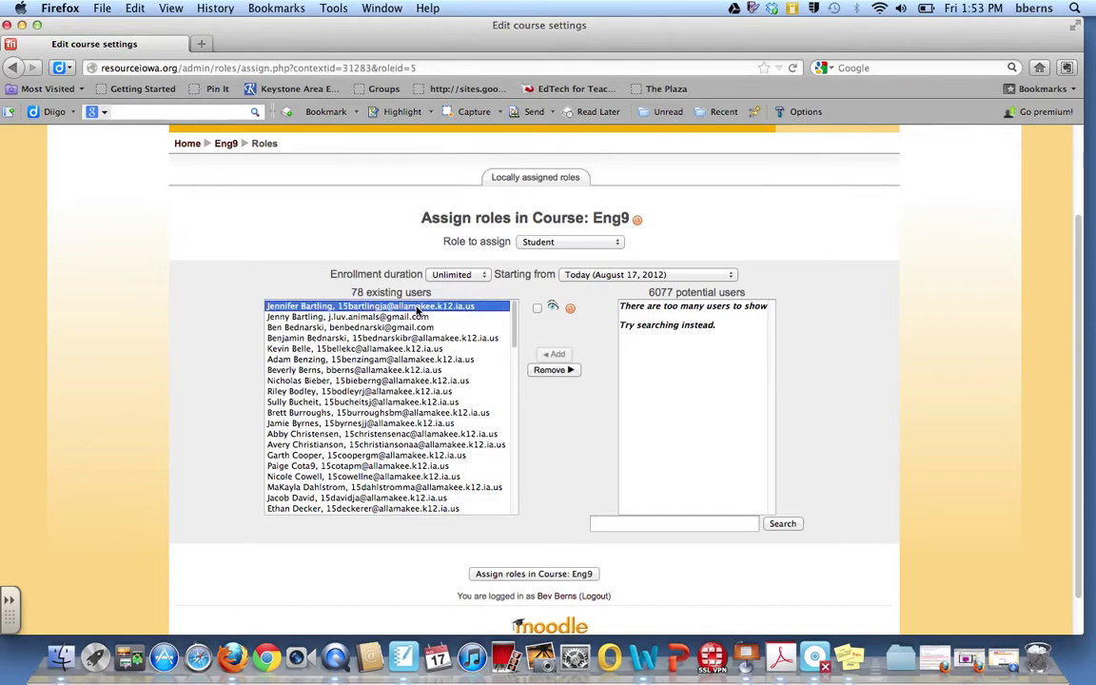
drag(514, 312, 514, 493)
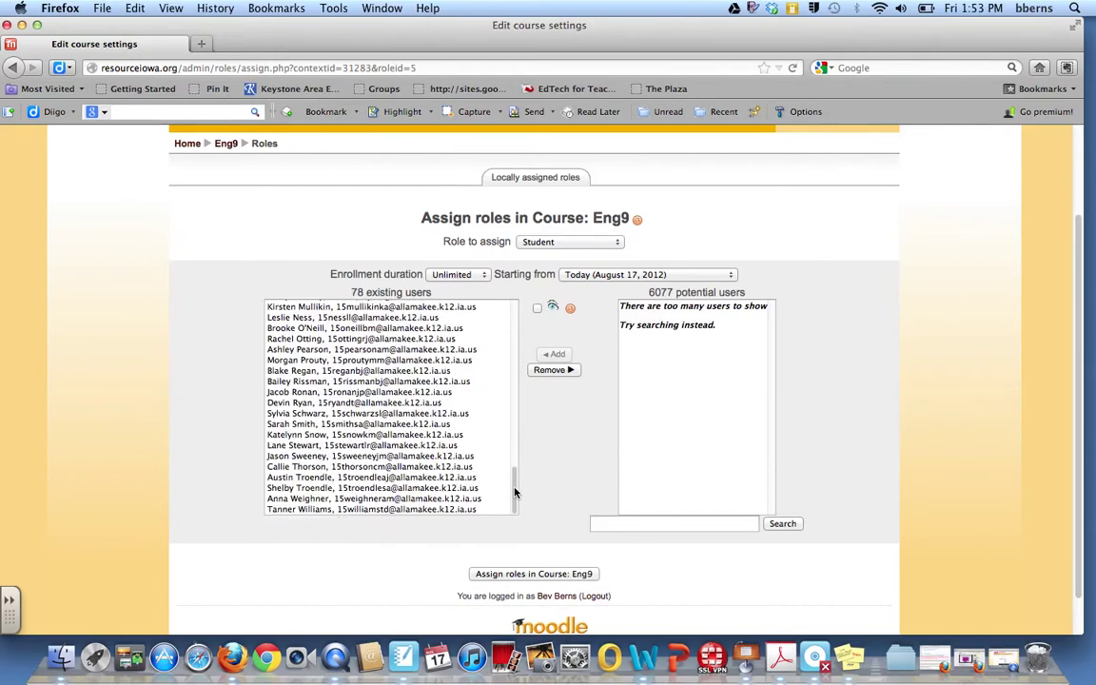
shift+click(405, 510)
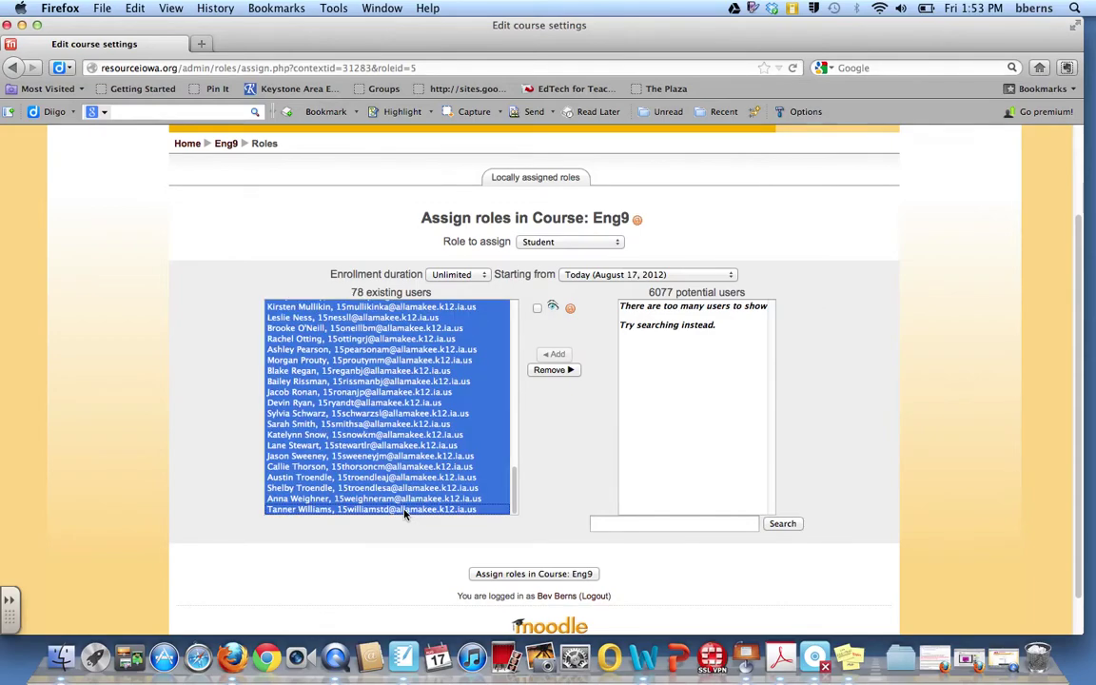
click(551, 370)
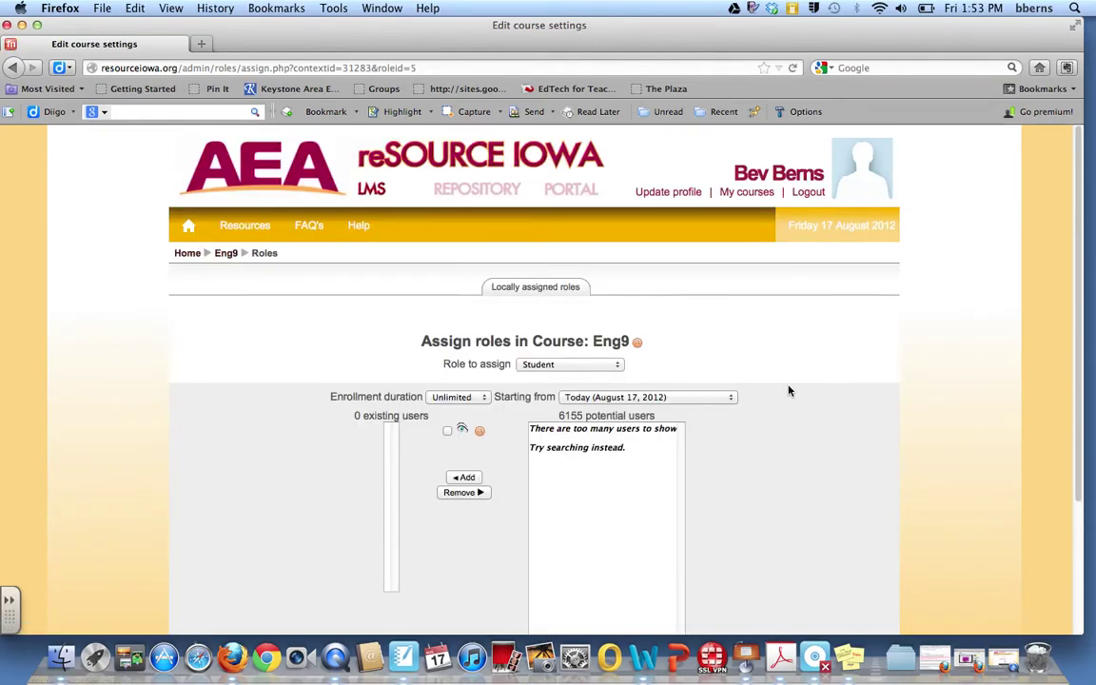
scroll(770, 419, down, 4)
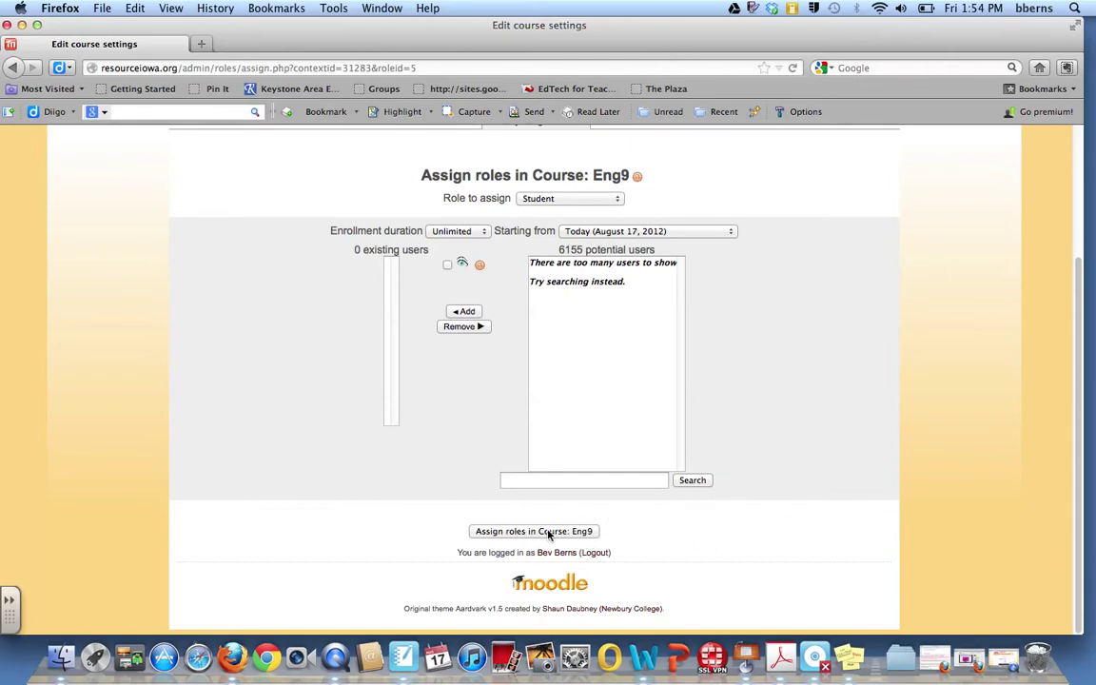
Step: Keep Student as the role to assign, then return to the Eng9 course home page
click(535, 202)
click(519, 240)
scroll(804, 308, up, 3)
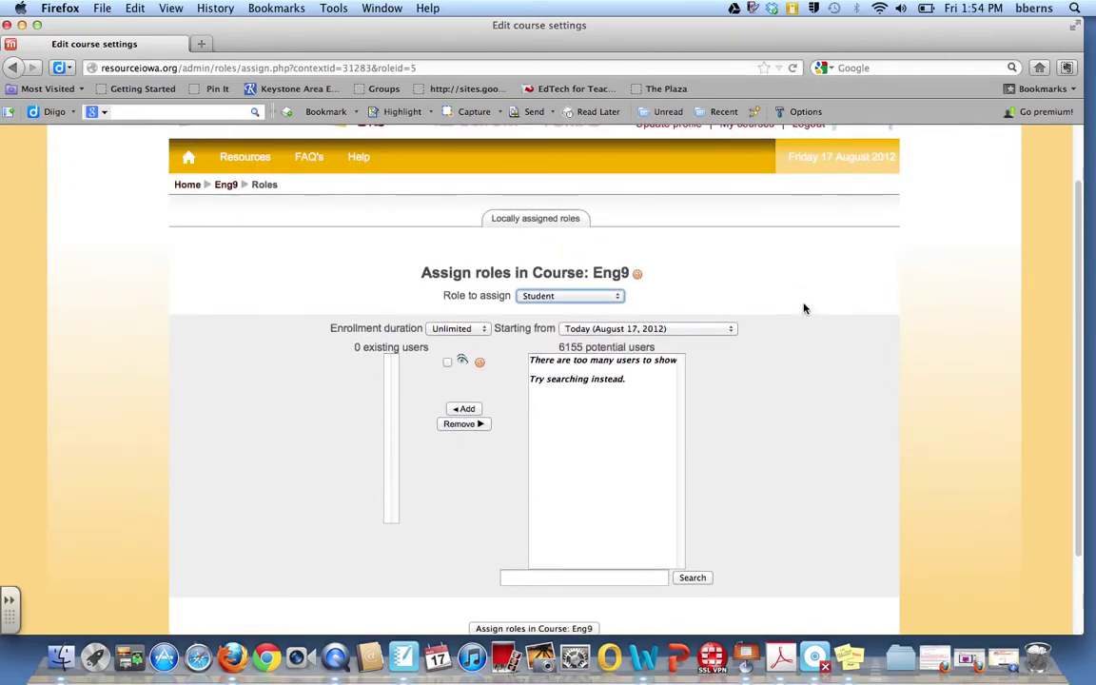
click(228, 185)
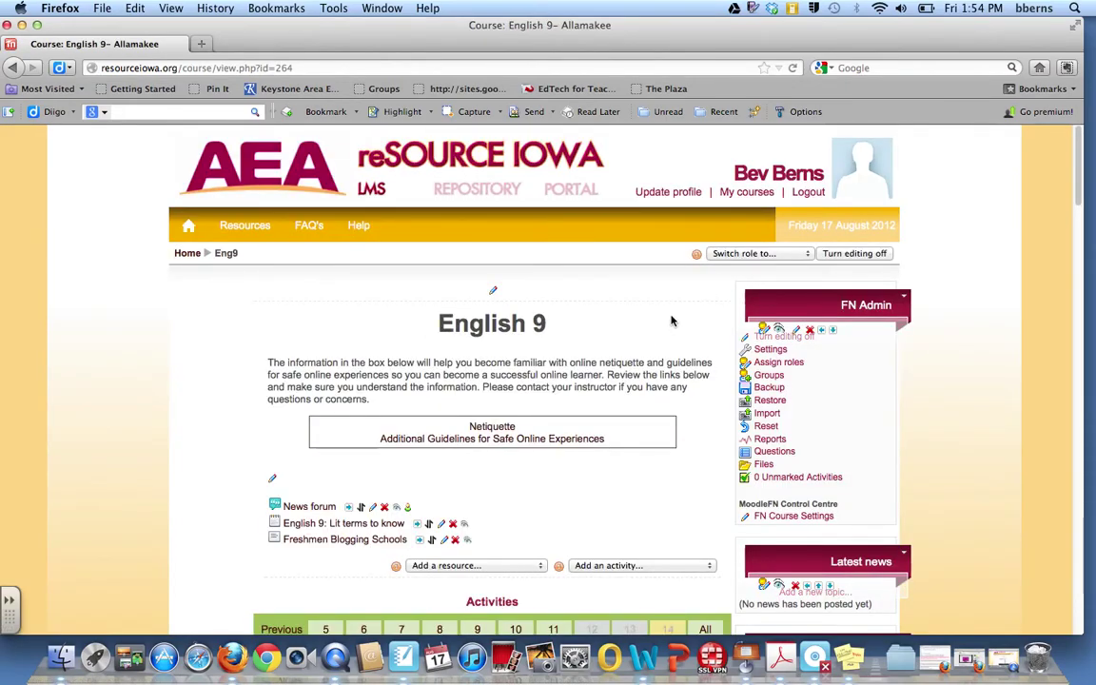
scroll(671, 320, down, 2)
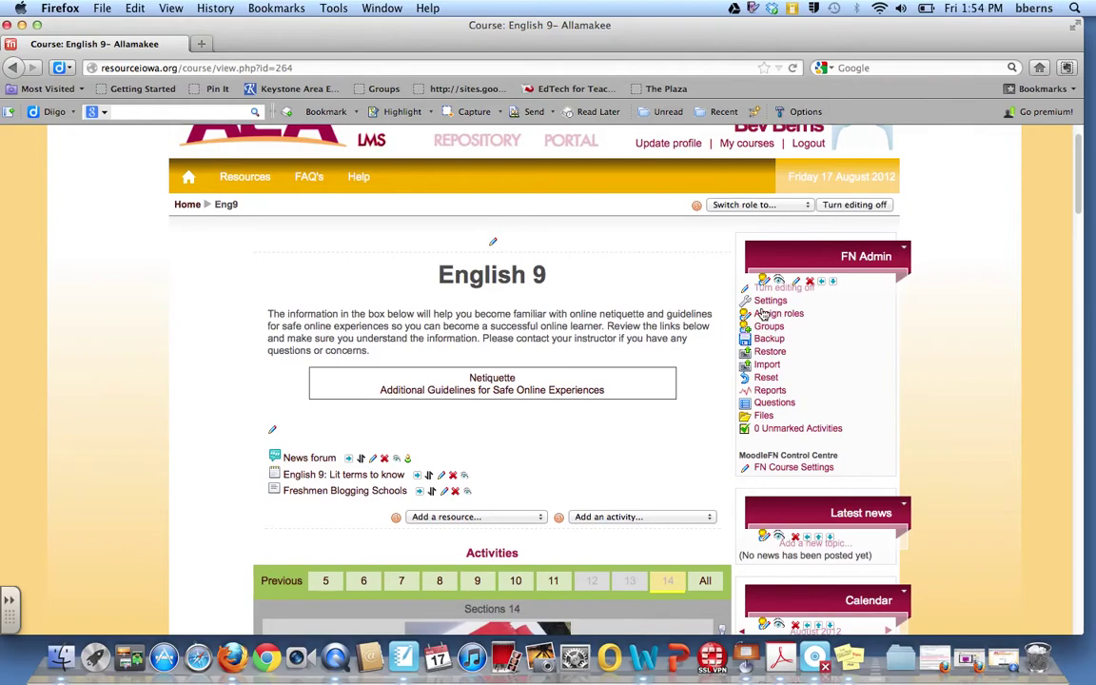
Step: In Eng9's course settings, set Group mode to No groups and unmask the course enrolment key
click(766, 302)
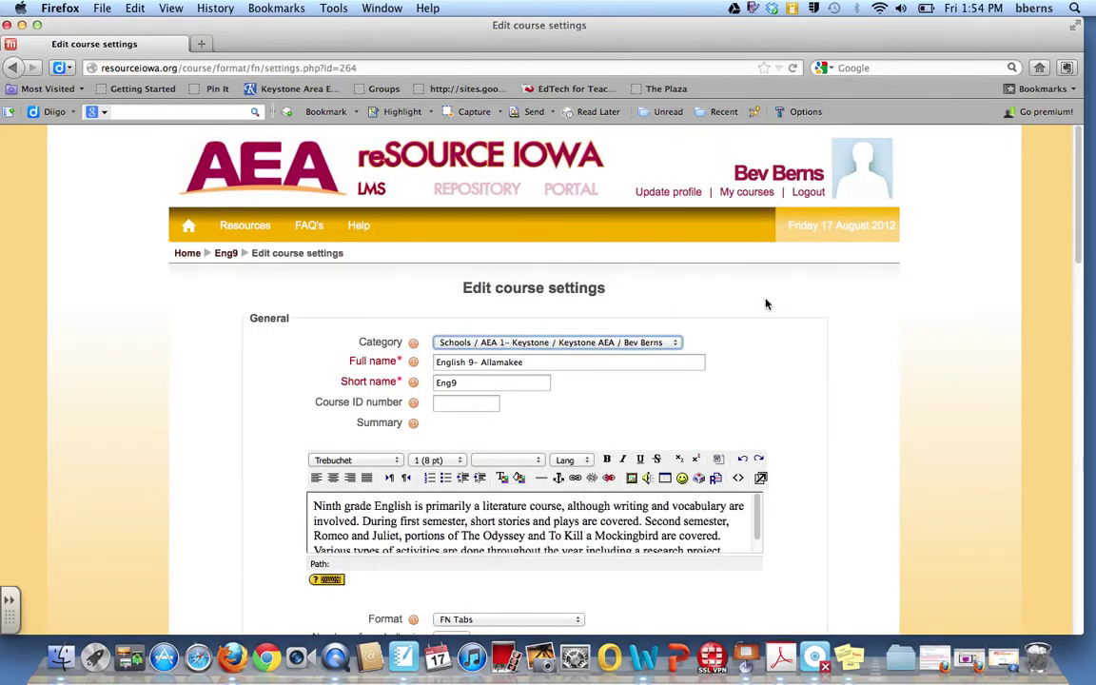
scroll(773, 305, down, 10)
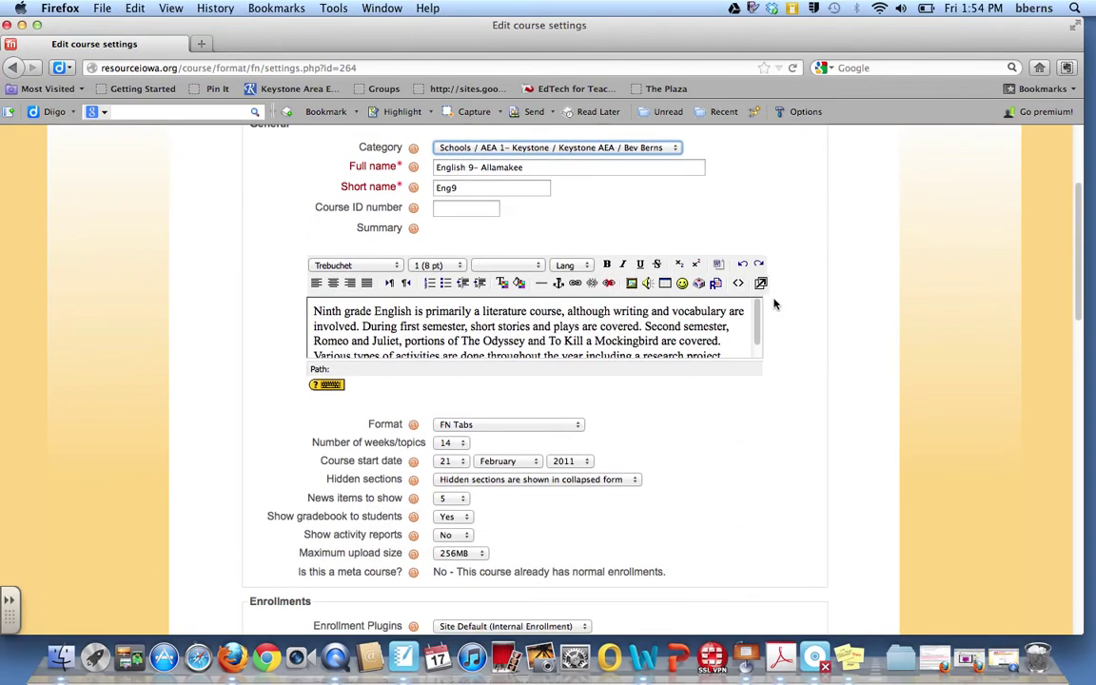
scroll(776, 304, down, 5)
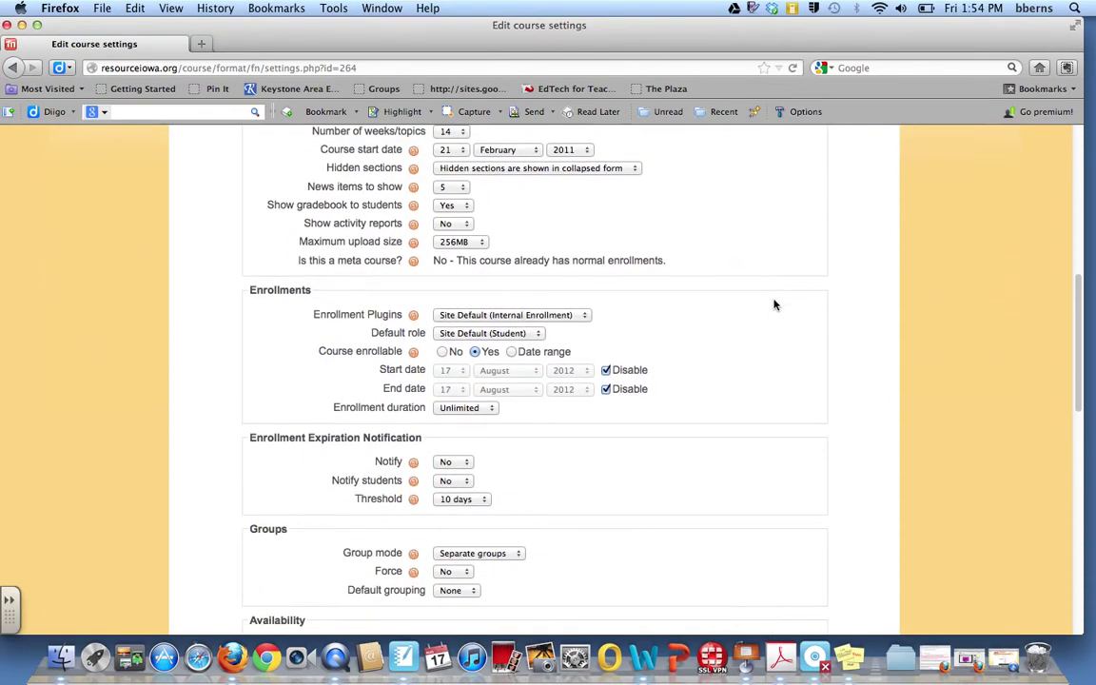
scroll(745, 328, down, 1)
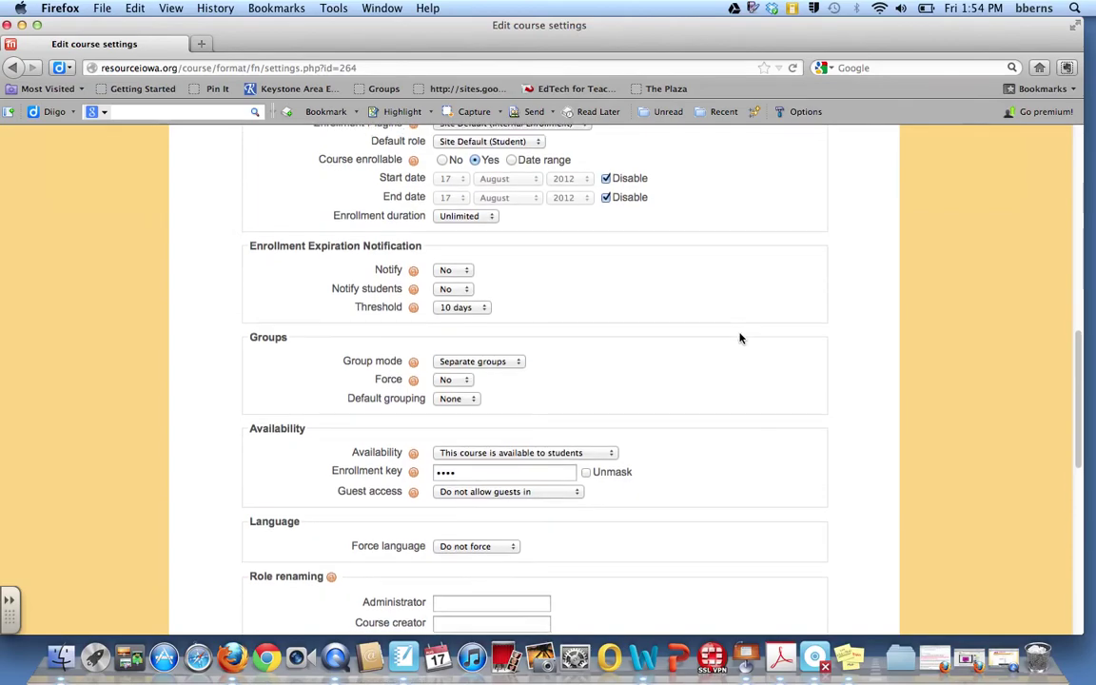
click(510, 330)
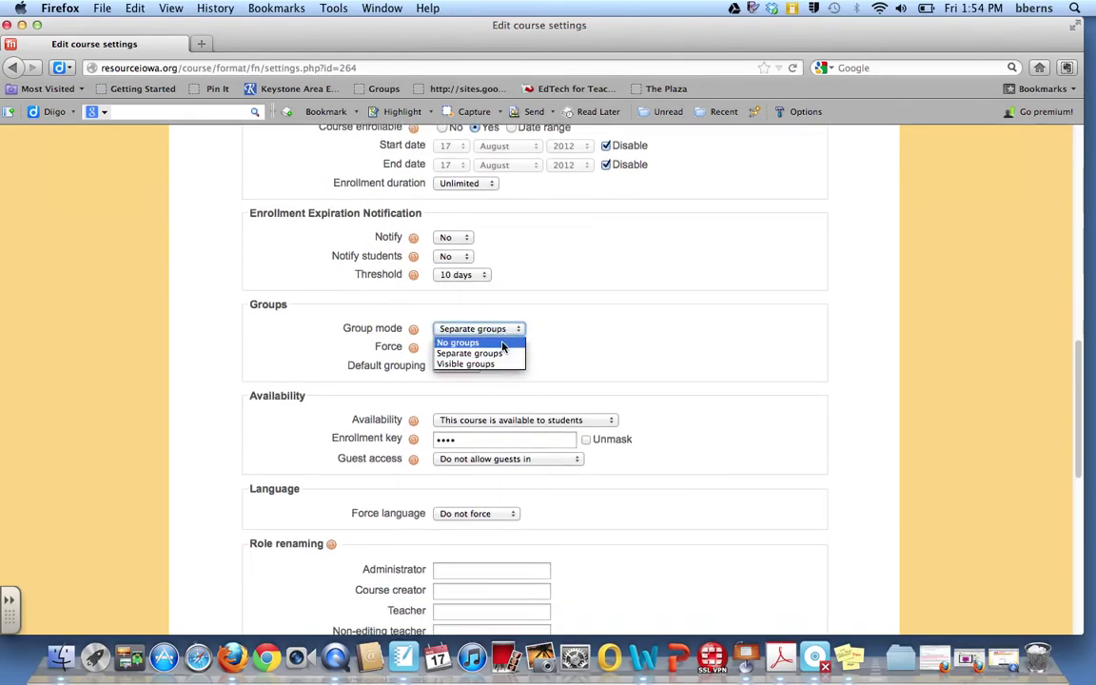
click(460, 343)
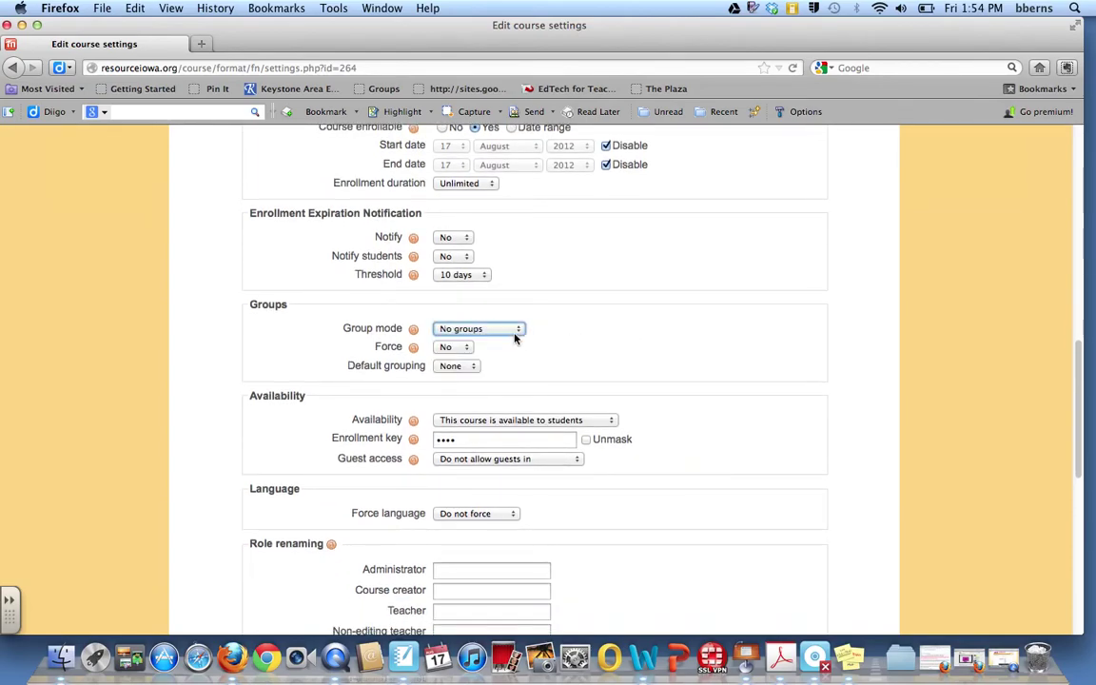
click(466, 440)
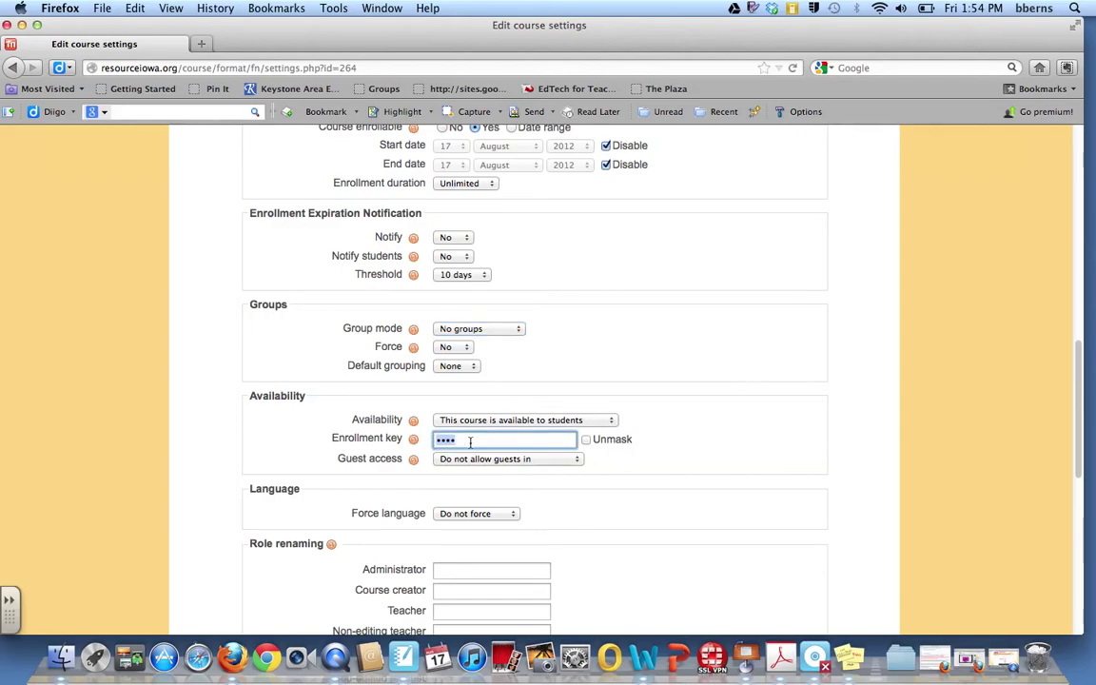
click(586, 439)
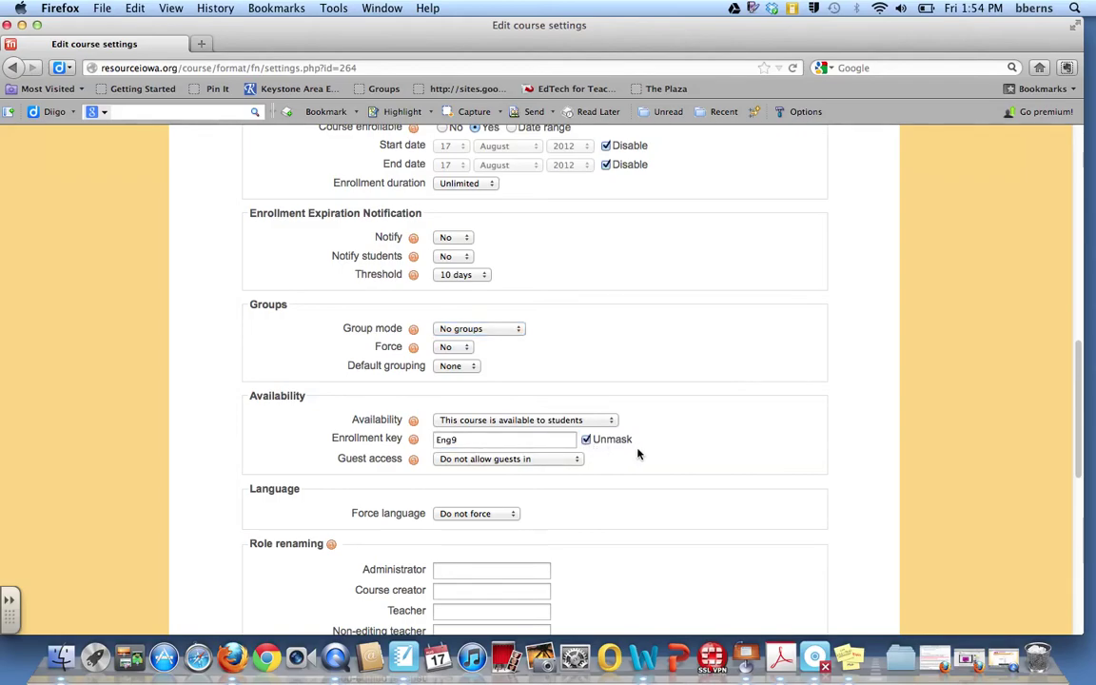